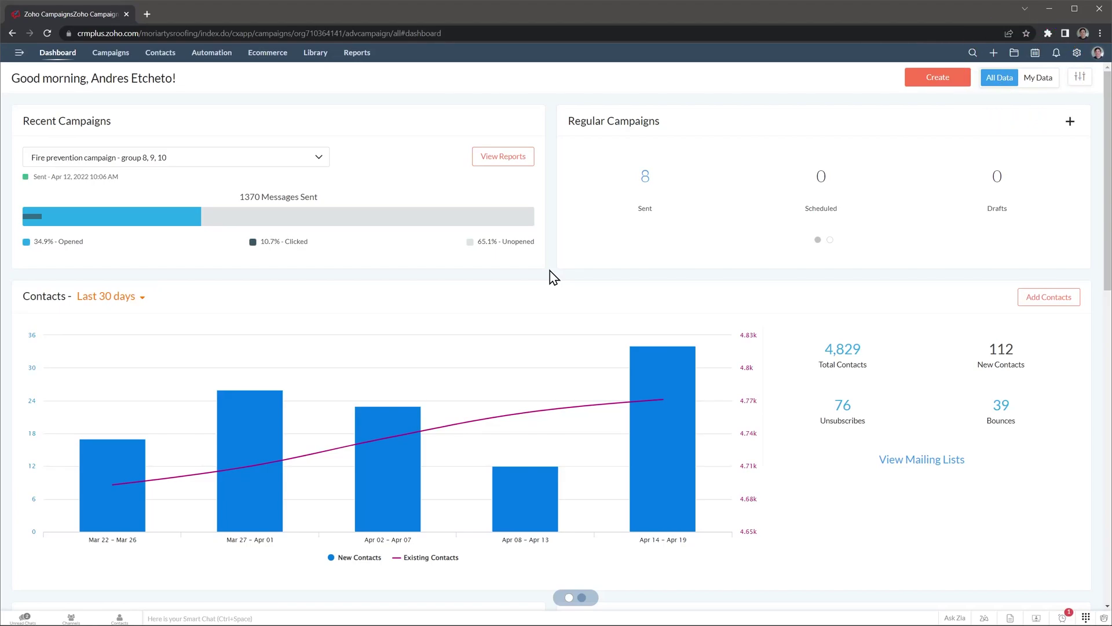
Create an email campaign named 'Promo May 2022' under the Marketing topic
click(922, 81)
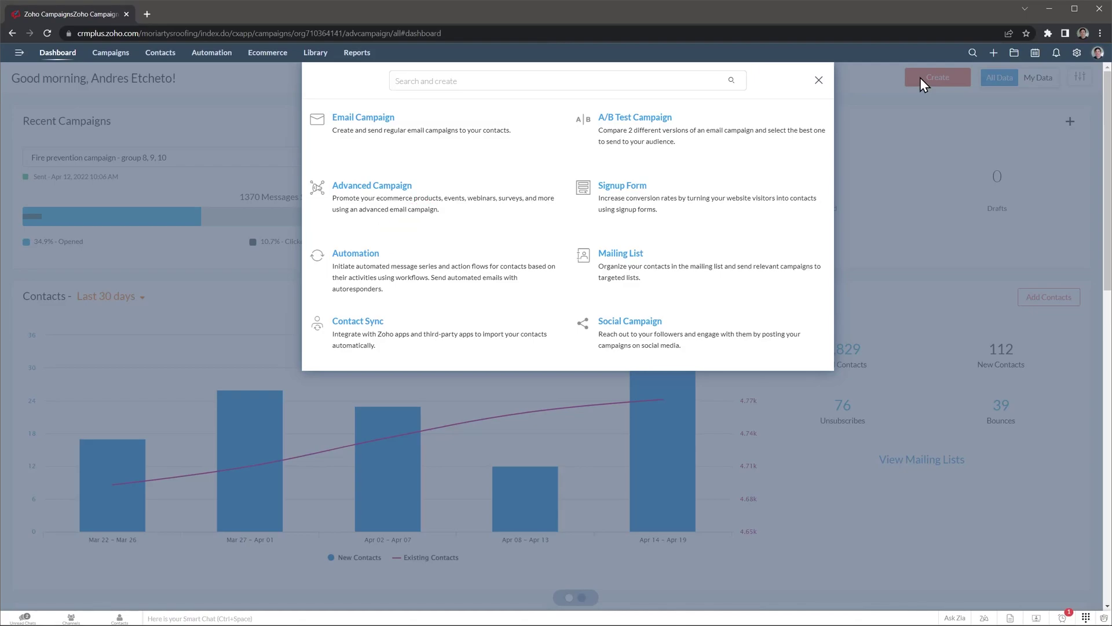
click(378, 122)
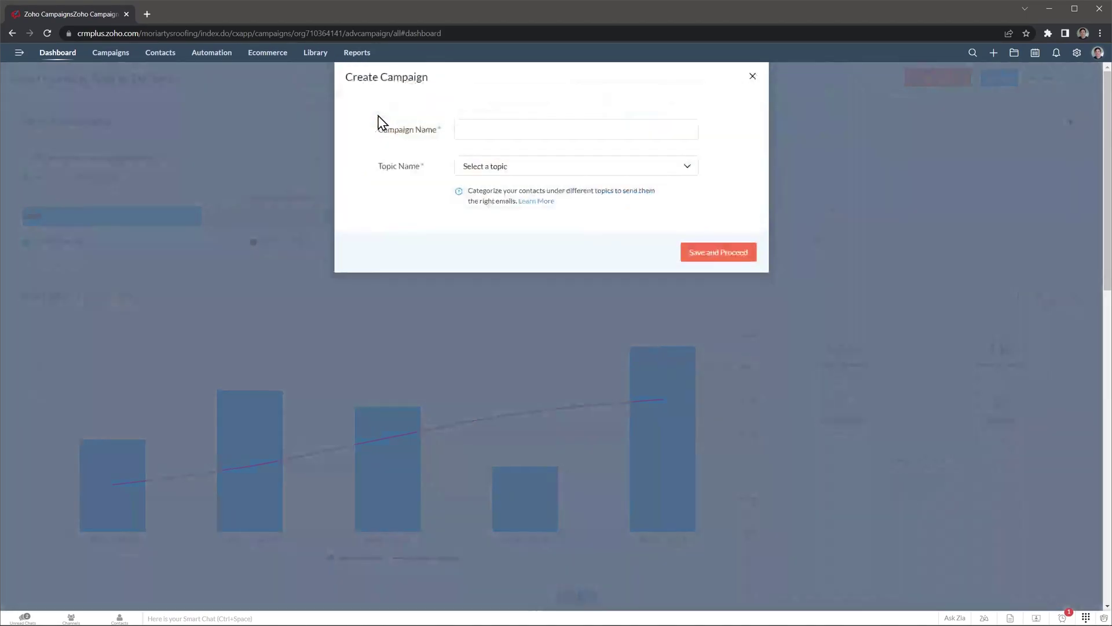
click(476, 124)
text(Promo May 2022)
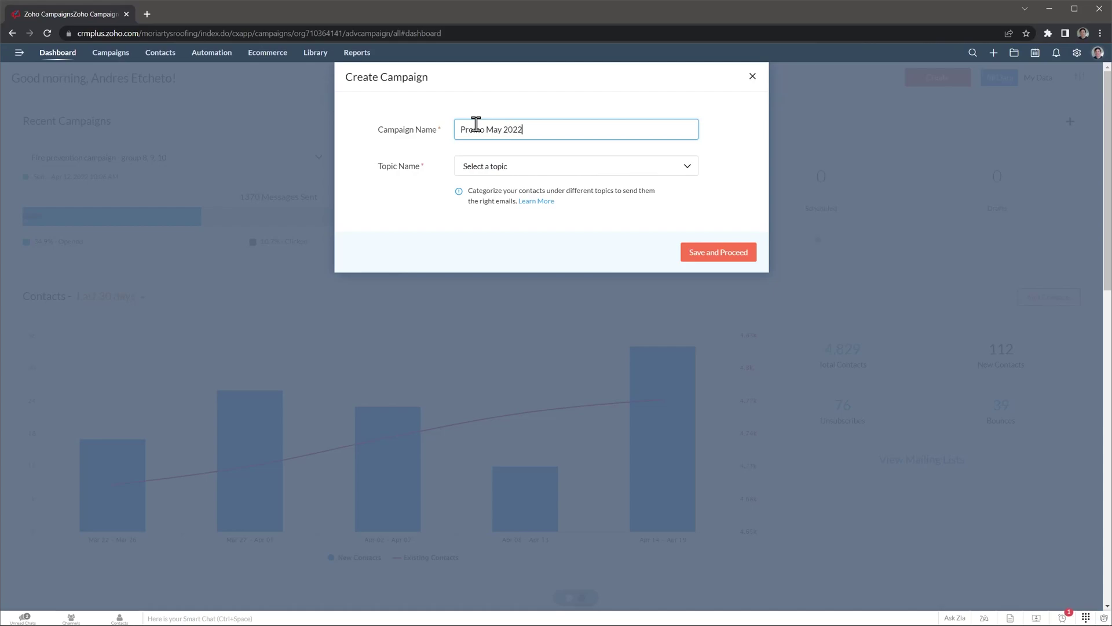
click(522, 168)
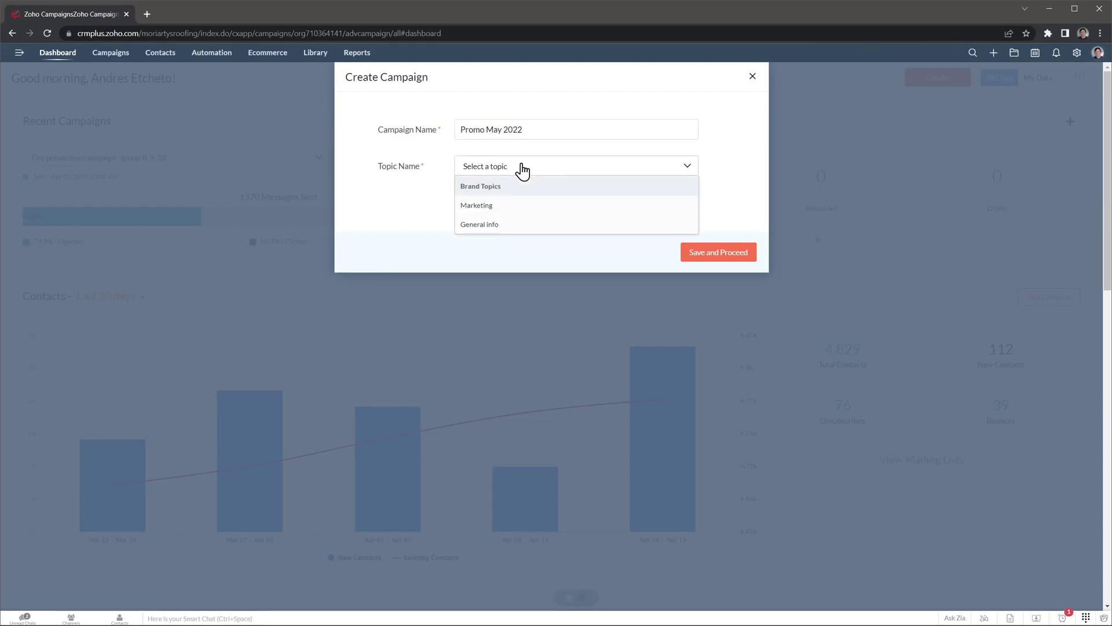
click(509, 206)
Save the new campaign and give it the subject 'Check out the new arrivals'
click(713, 255)
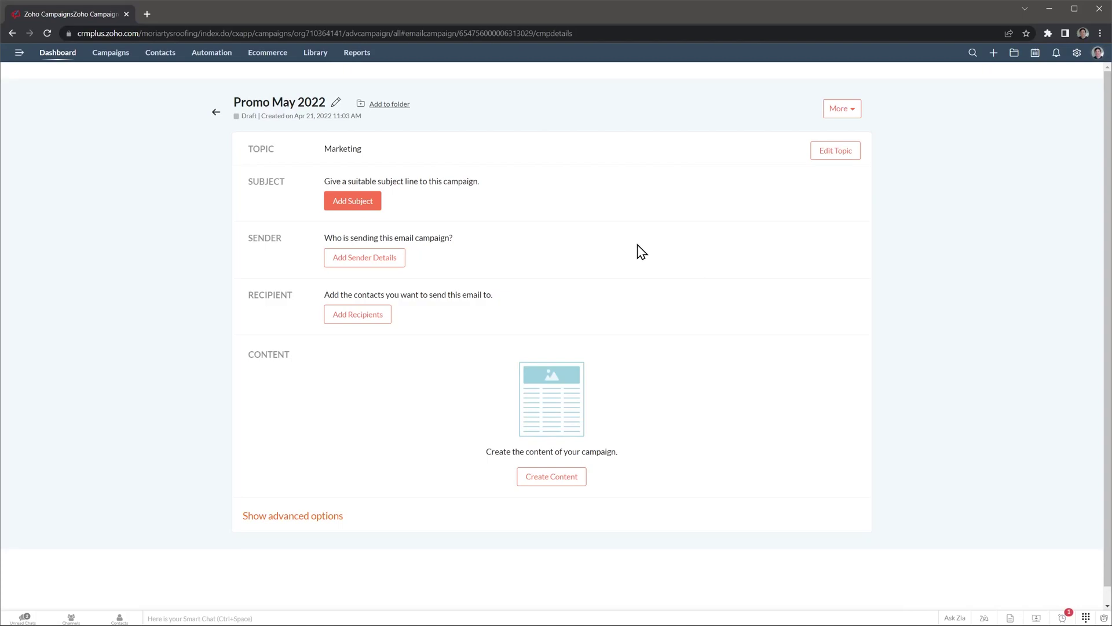
click(365, 204)
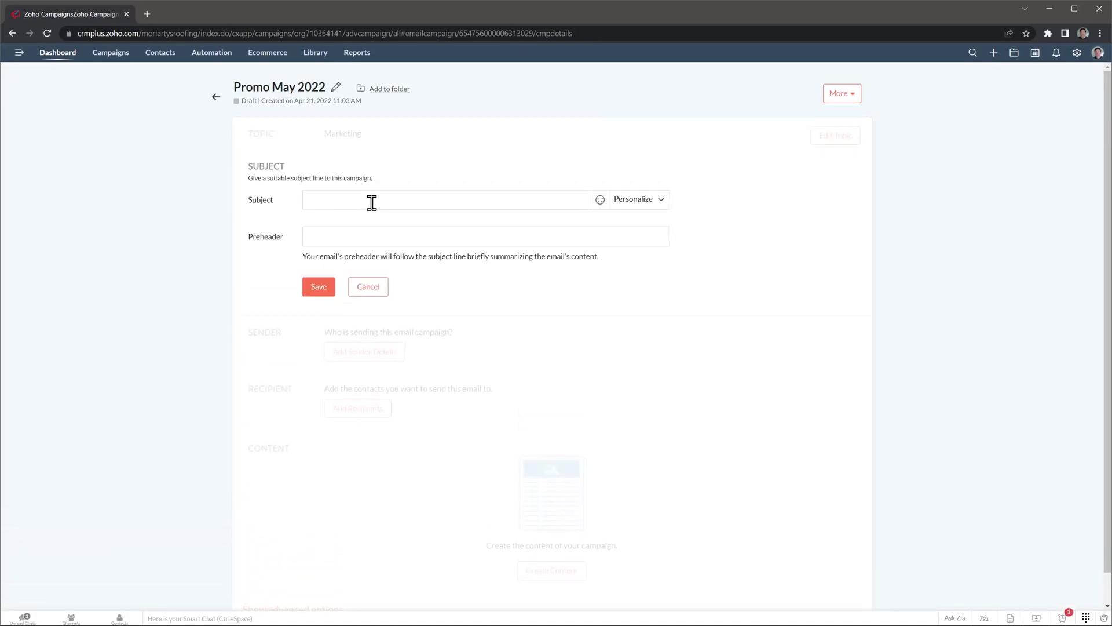
text(Check out the new arrivals)
click(326, 287)
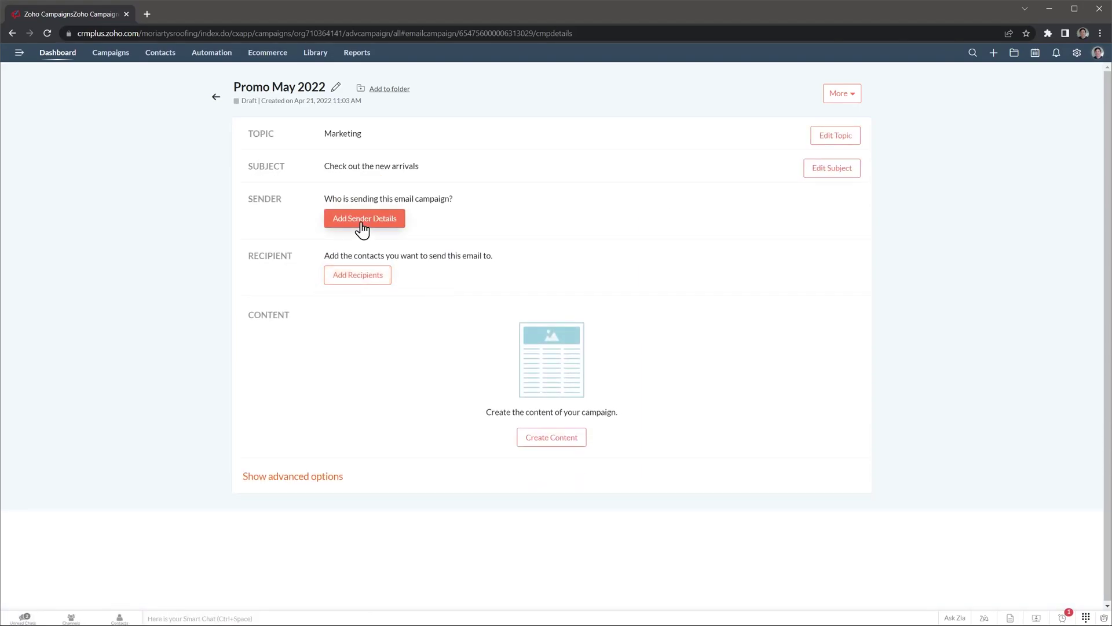
Choose a sender address from the list and save the sender details
click(362, 226)
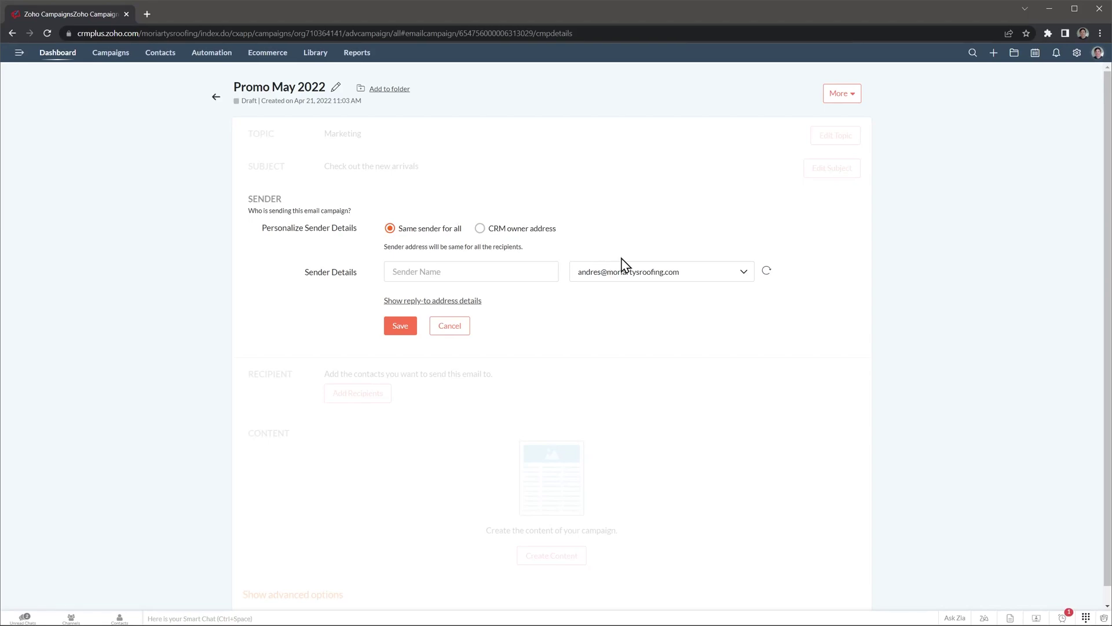
click(659, 272)
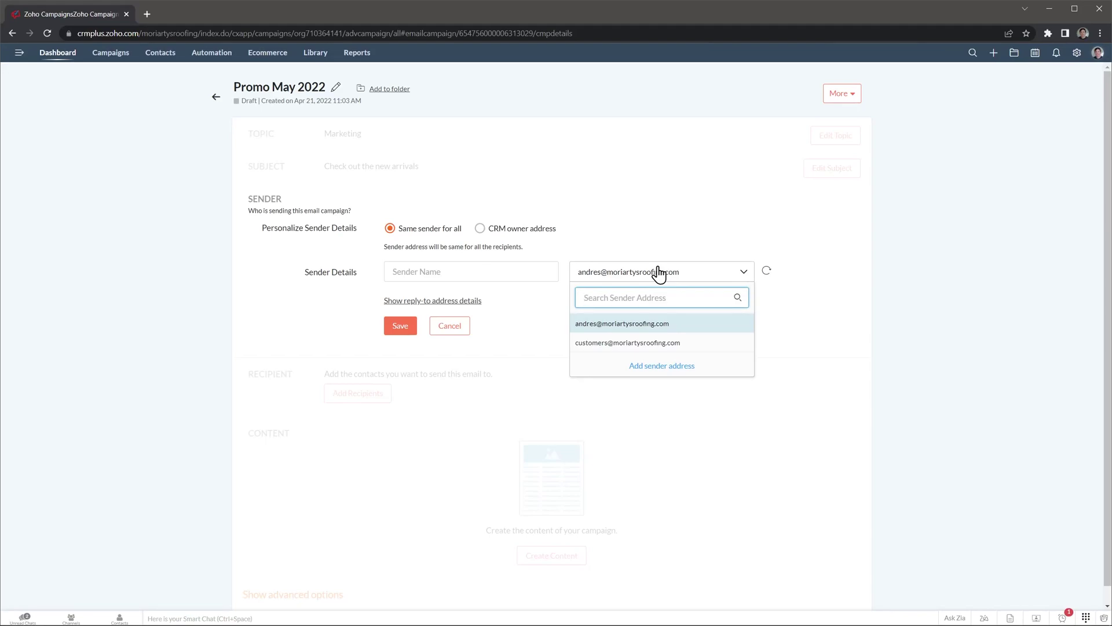
click(410, 327)
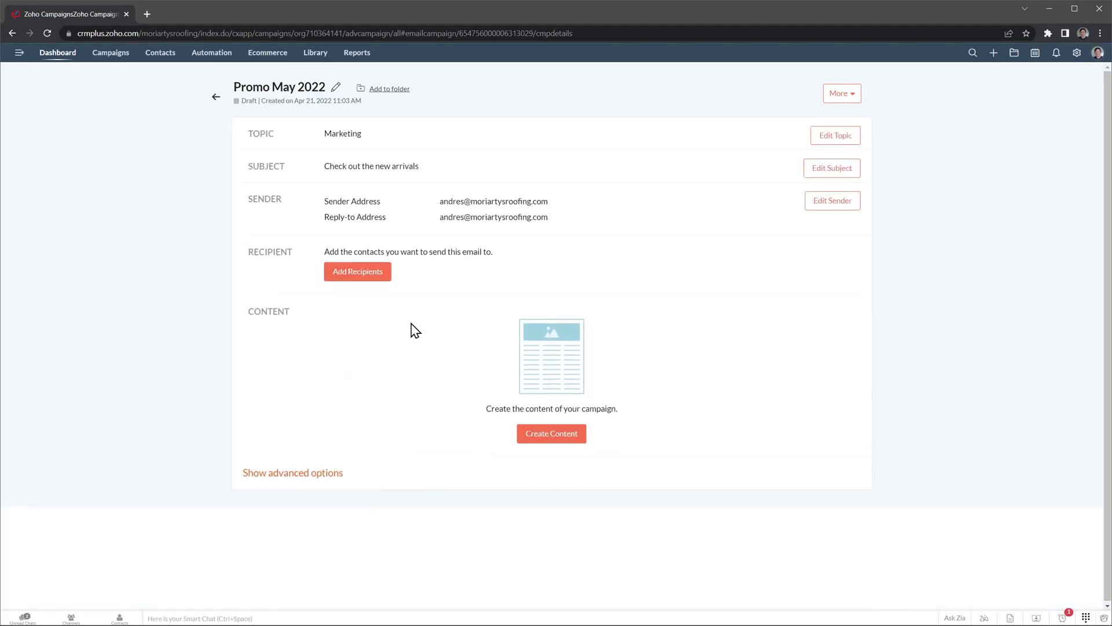
Tick the Group 1 mailing list as recipients and save the selection
click(369, 274)
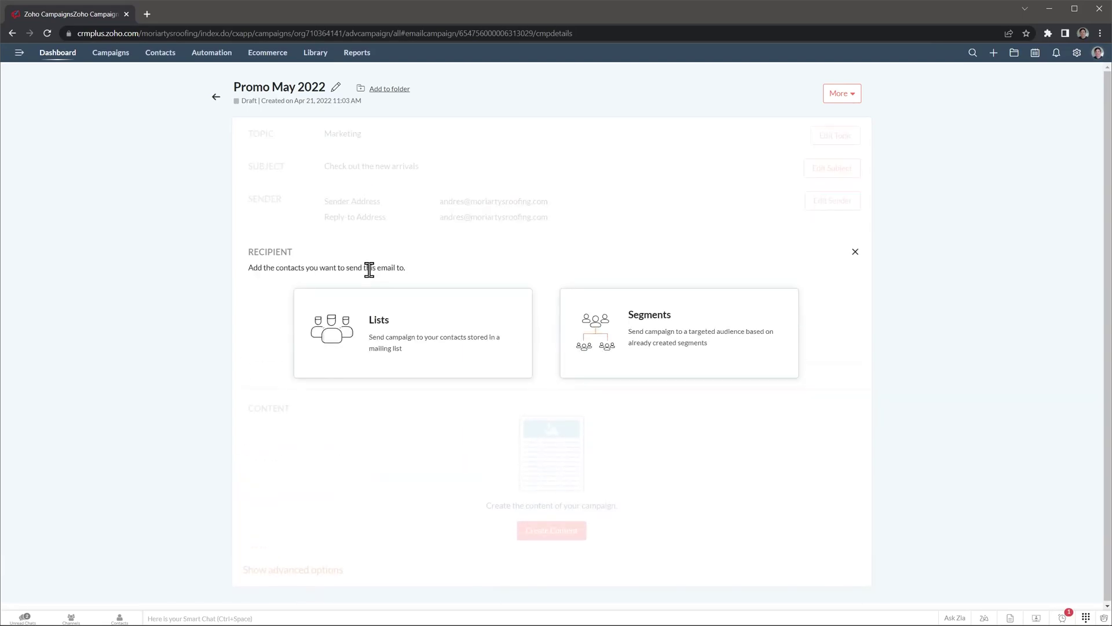
click(380, 320)
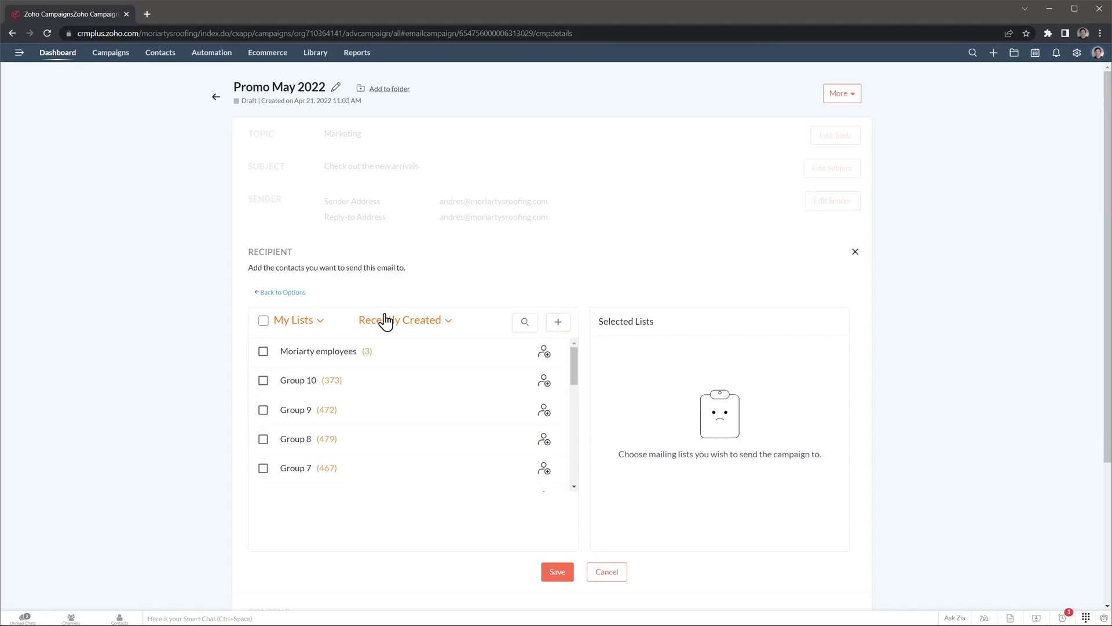
scroll(384, 380, down, 4)
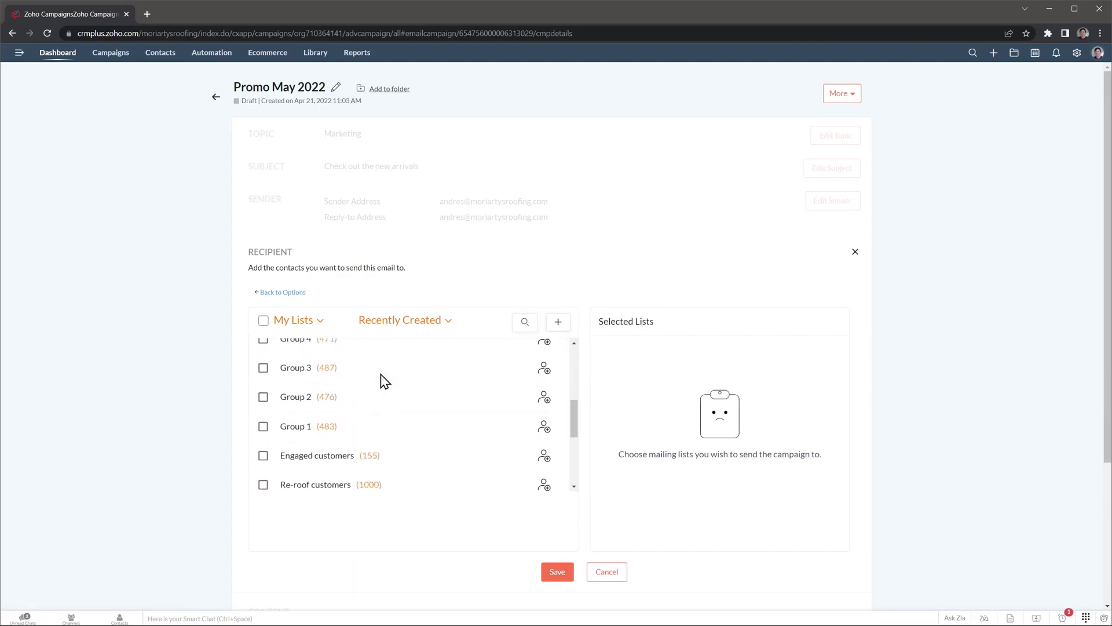
click(262, 428)
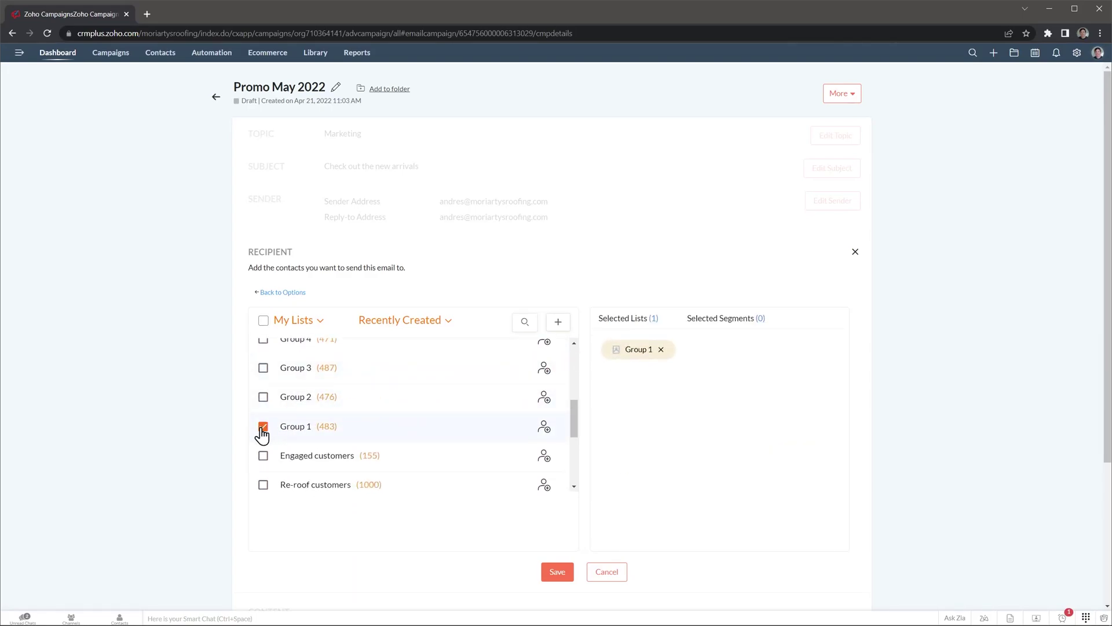
click(559, 573)
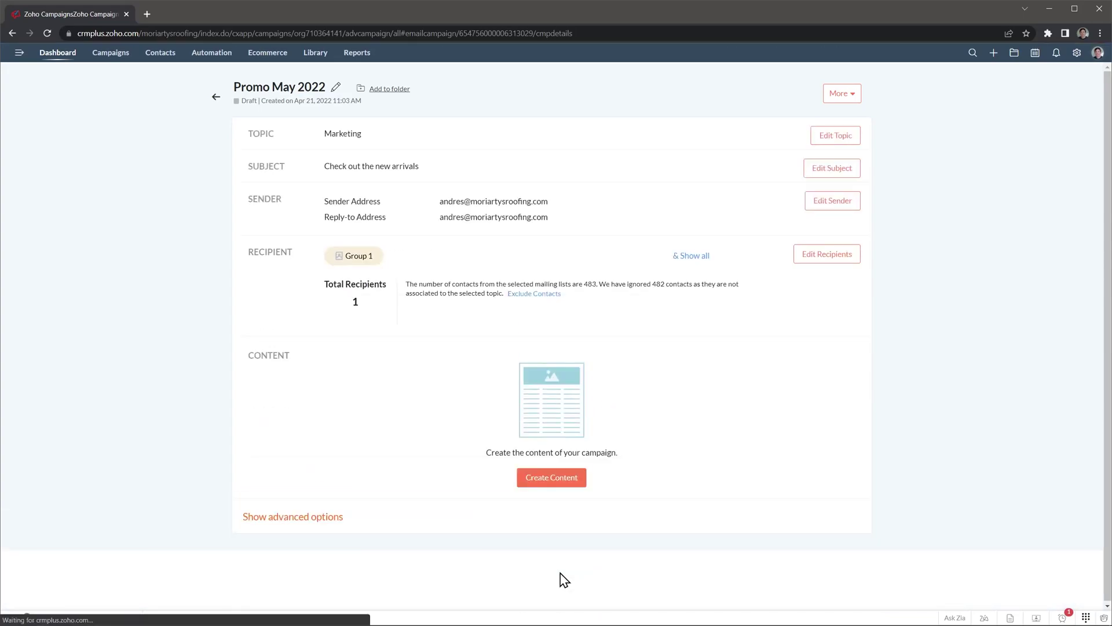
Build the email content from the saved 'Fire protection 4 simple' template and save it
click(541, 481)
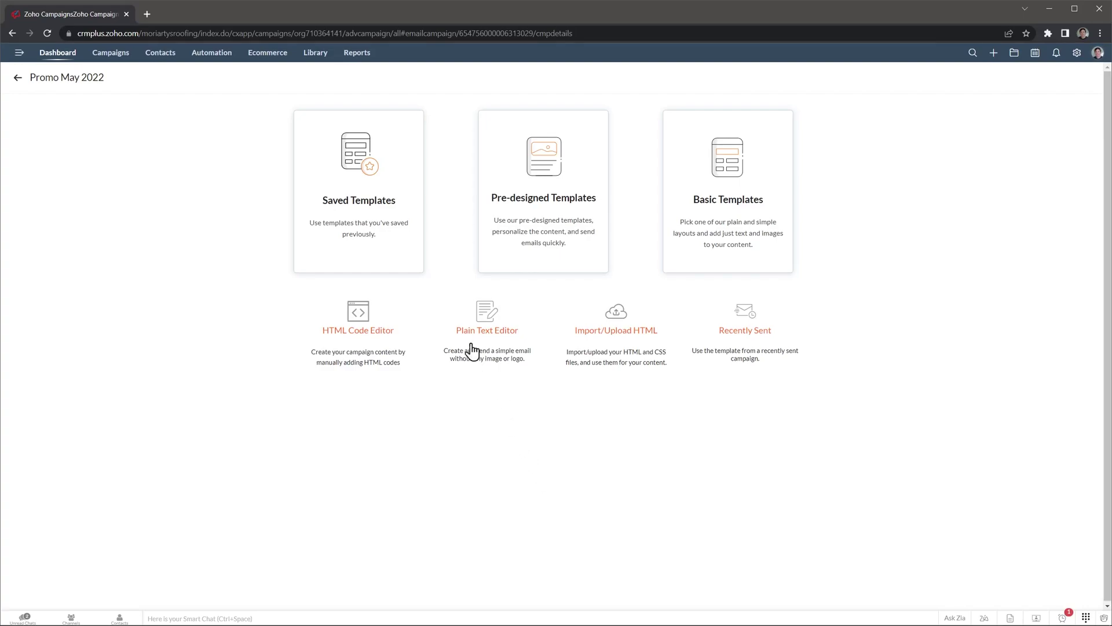
click(382, 207)
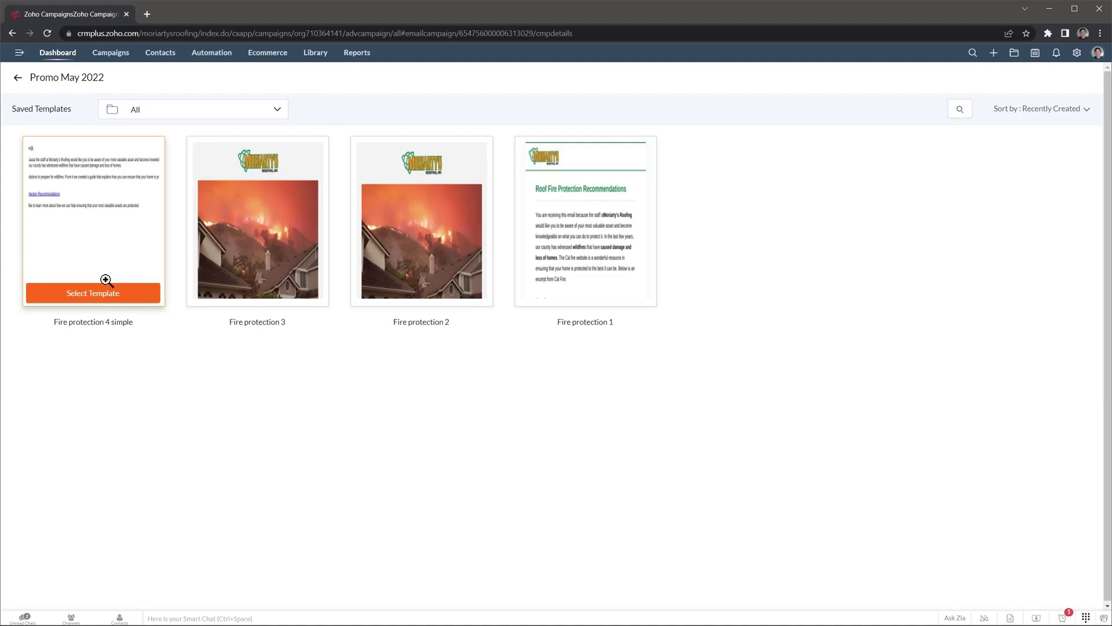
click(94, 296)
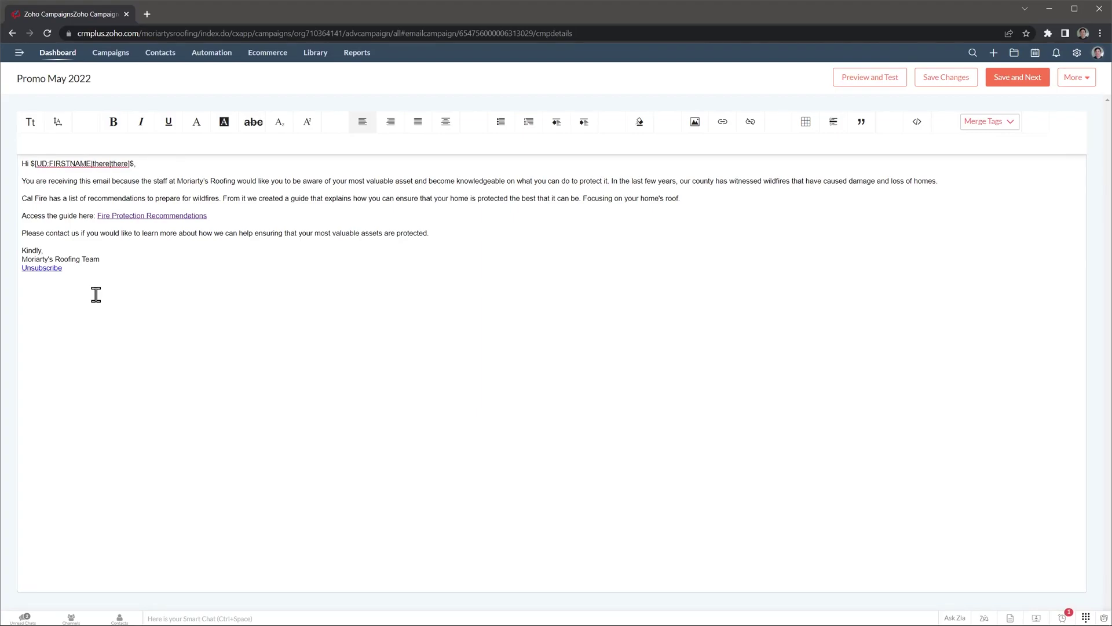
click(1014, 81)
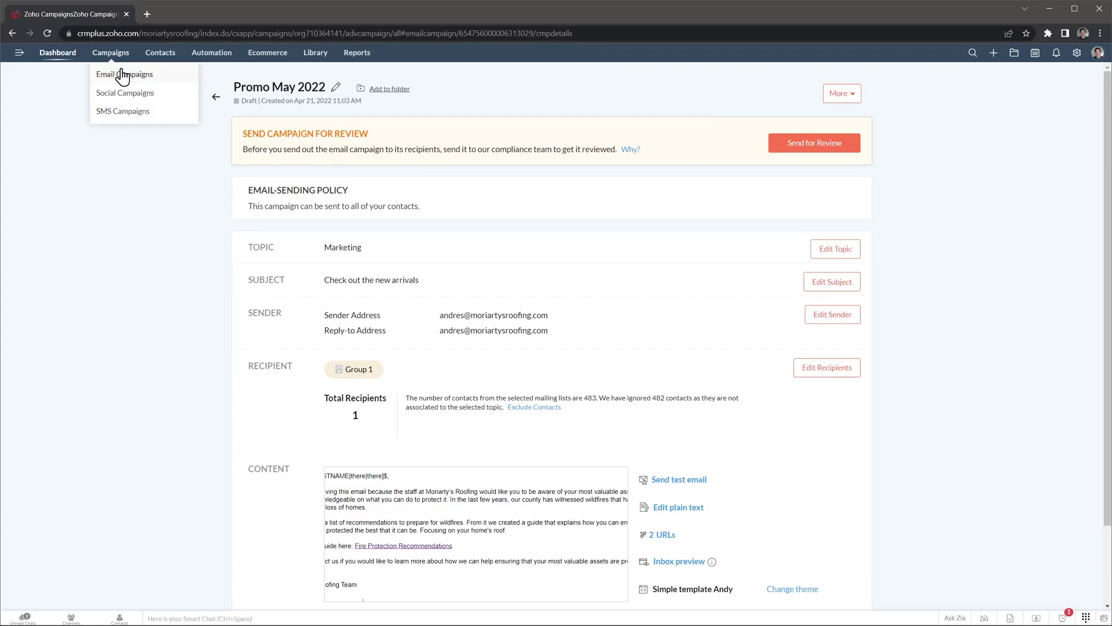
Open the Fire prevention campaign - group 6 and bring up its performance report
click(122, 74)
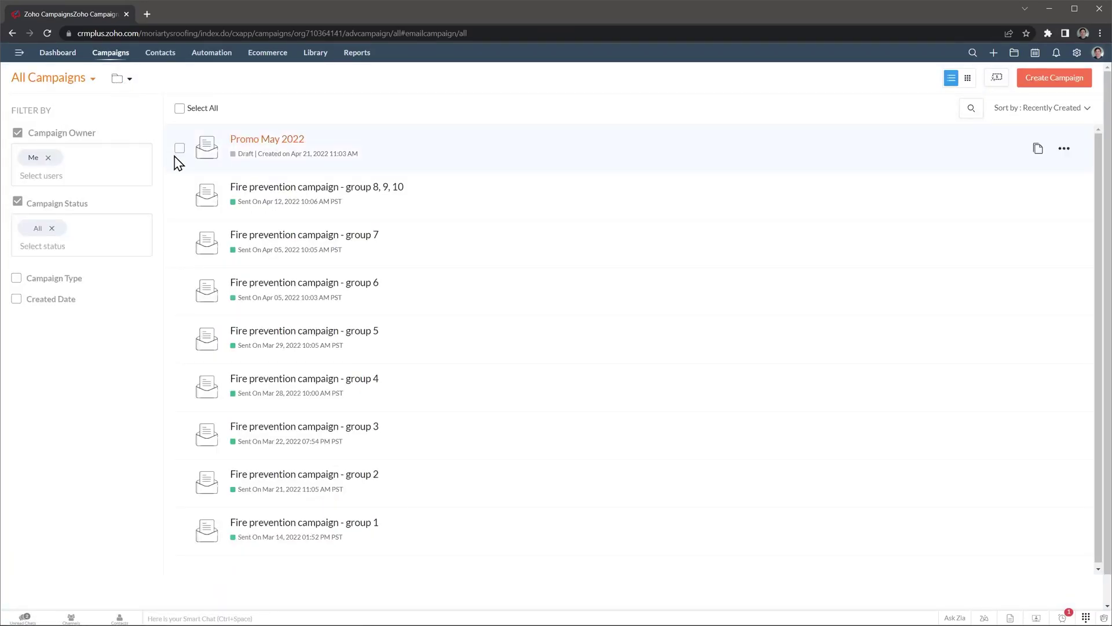
click(286, 284)
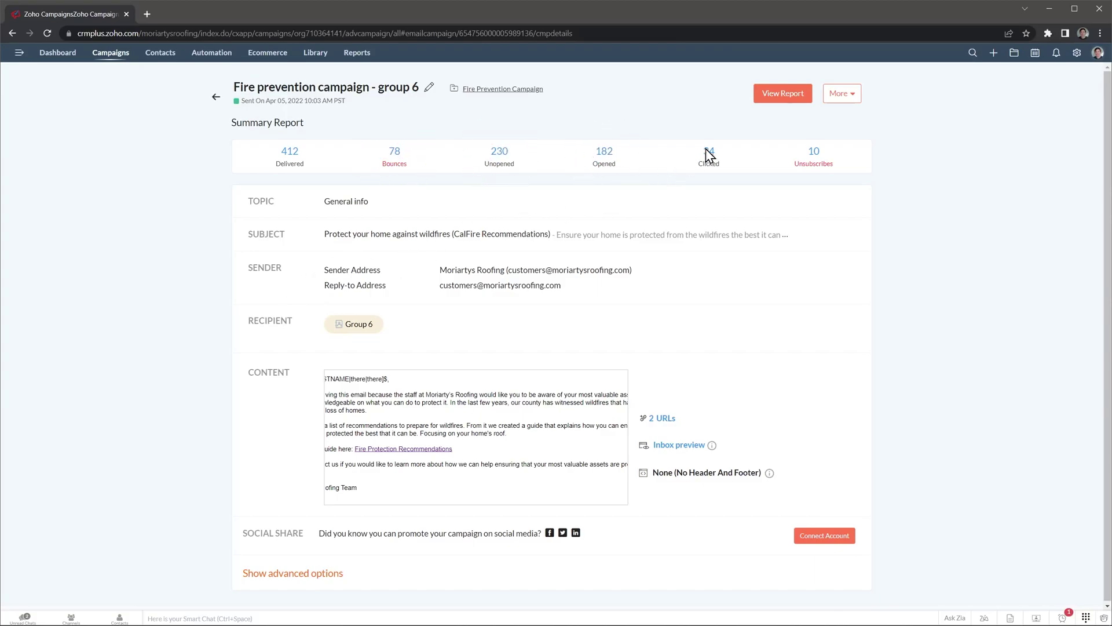
click(771, 102)
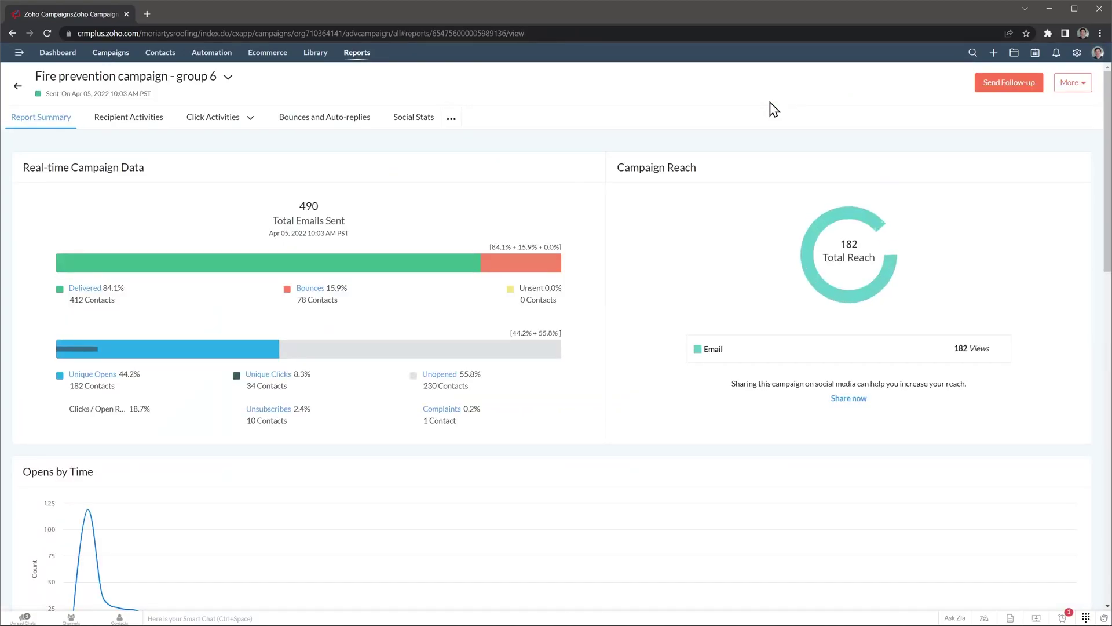
scroll(711, 170, down, 8)
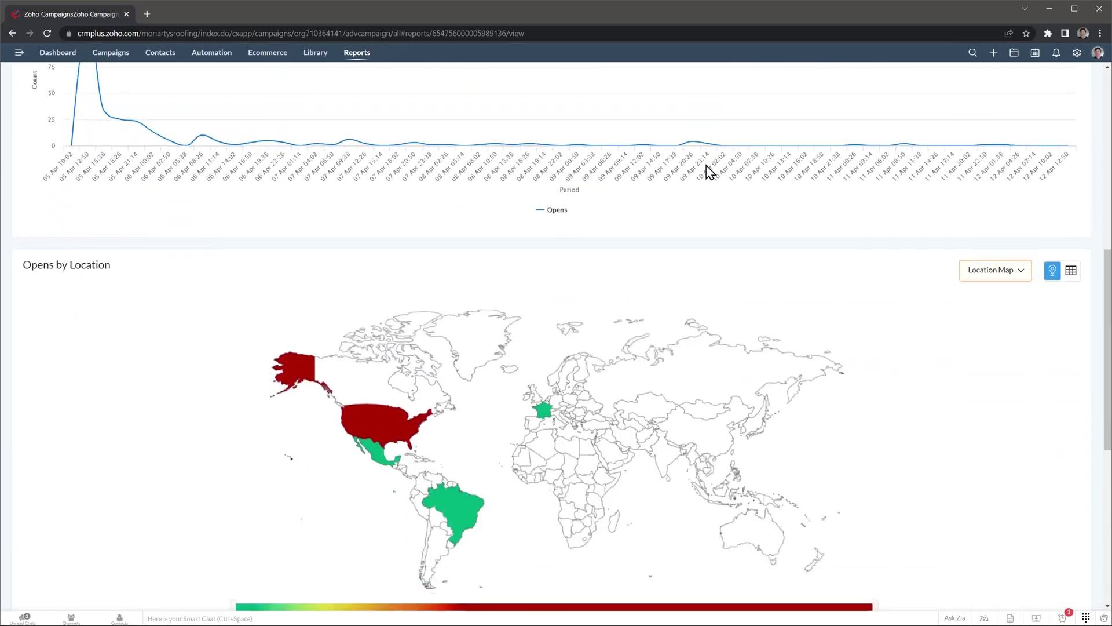
scroll(708, 171, up, 8)
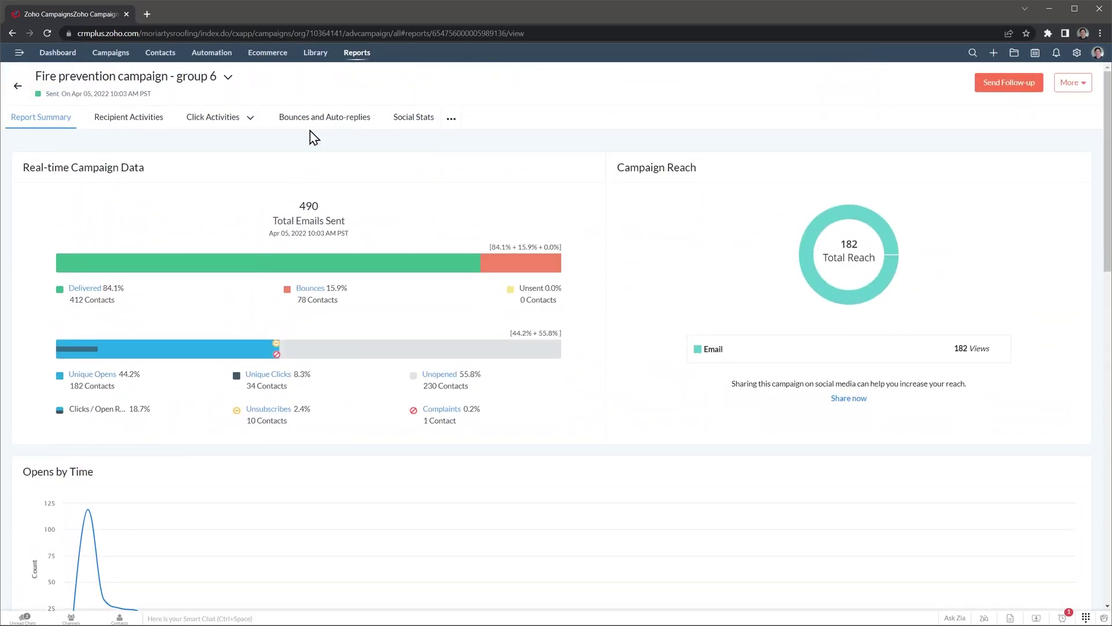
Move from Recipient Activities through Link Clicks to the Bounces and Auto-replies view
click(155, 120)
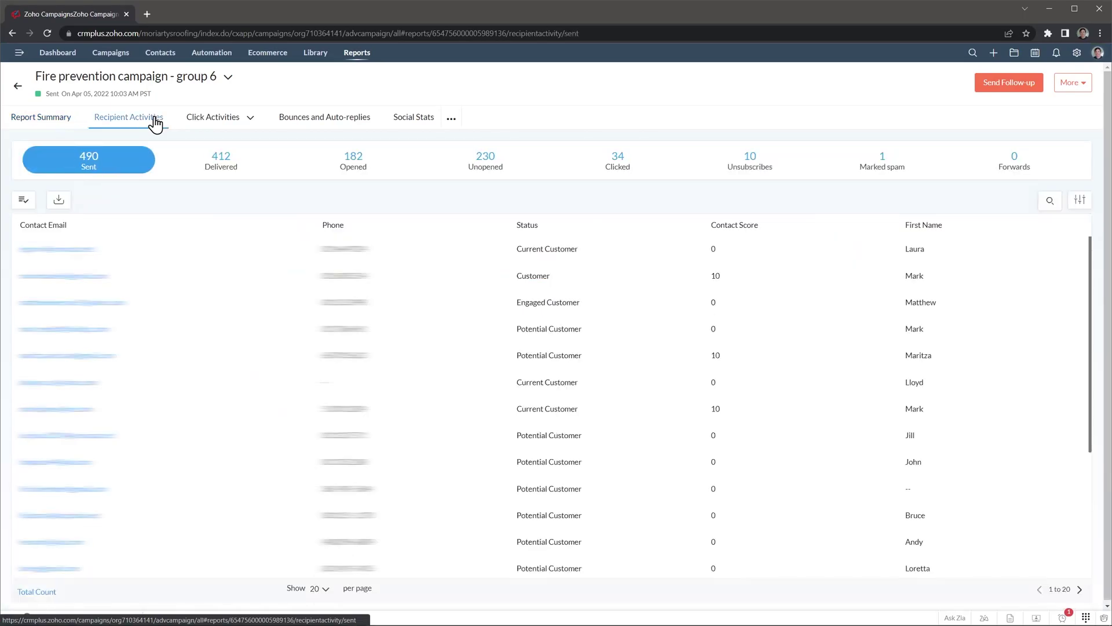
mouse_move(218, 118)
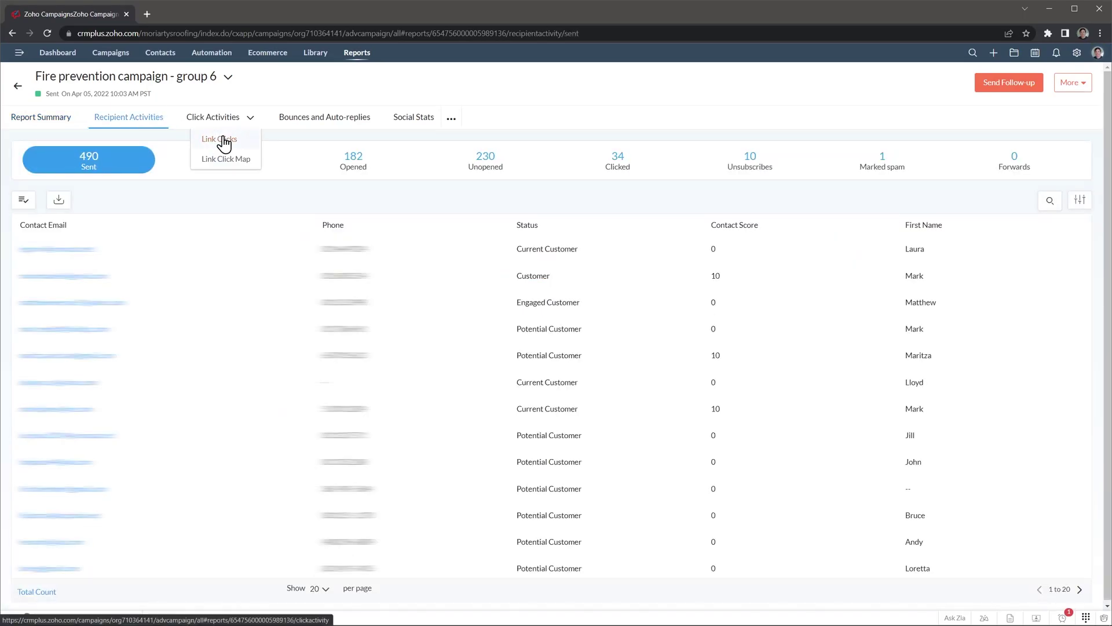
click(224, 141)
click(288, 124)
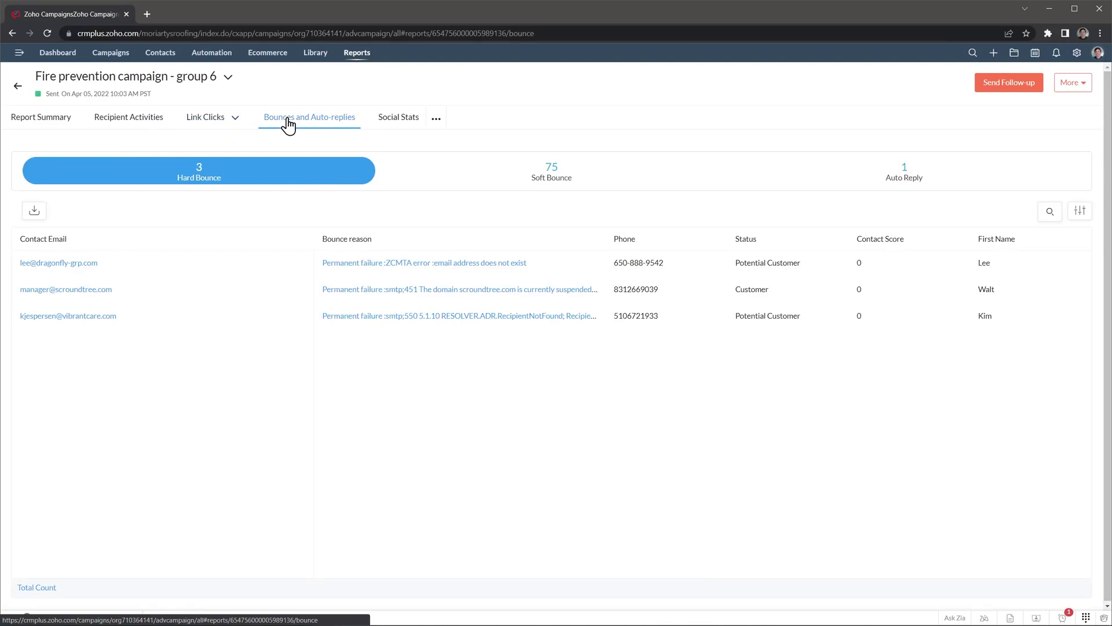
Look over the SMS campaigns list, then the All Contacts page
mouse_move(124, 55)
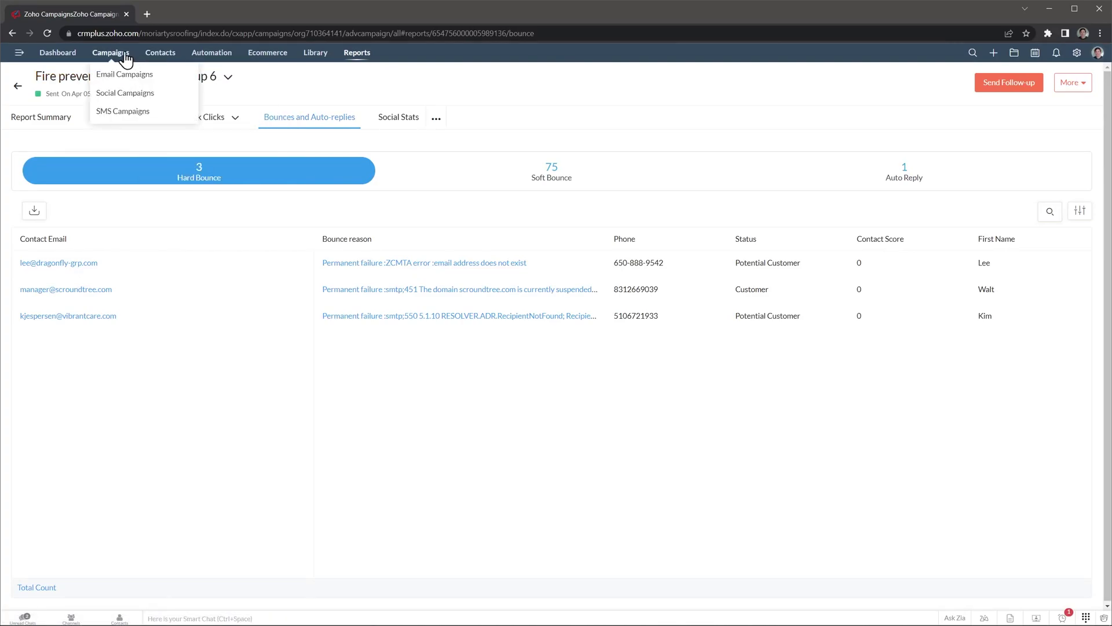
click(133, 112)
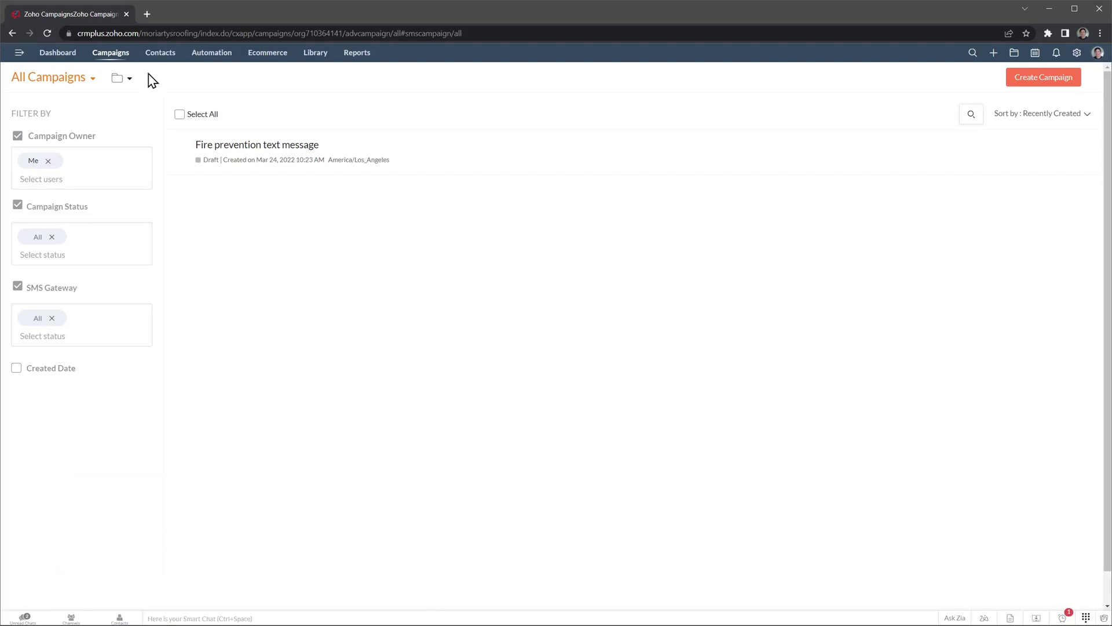
mouse_move(160, 60)
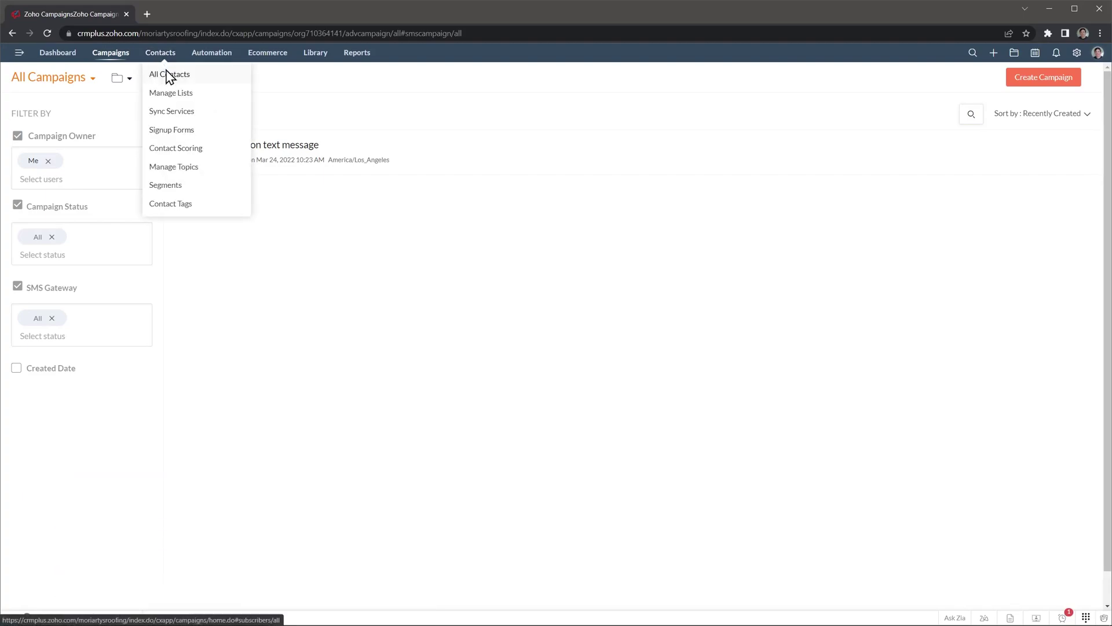
click(168, 74)
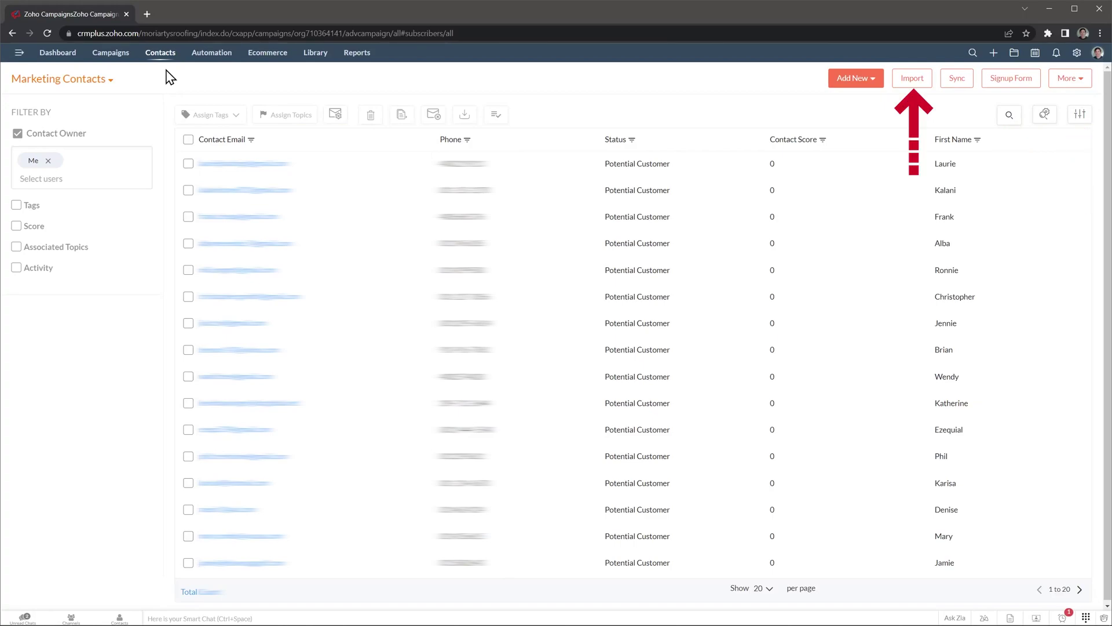
Open Manage Lists to see Moriarty employees and the numbered Group lists with sizes
click(163, 55)
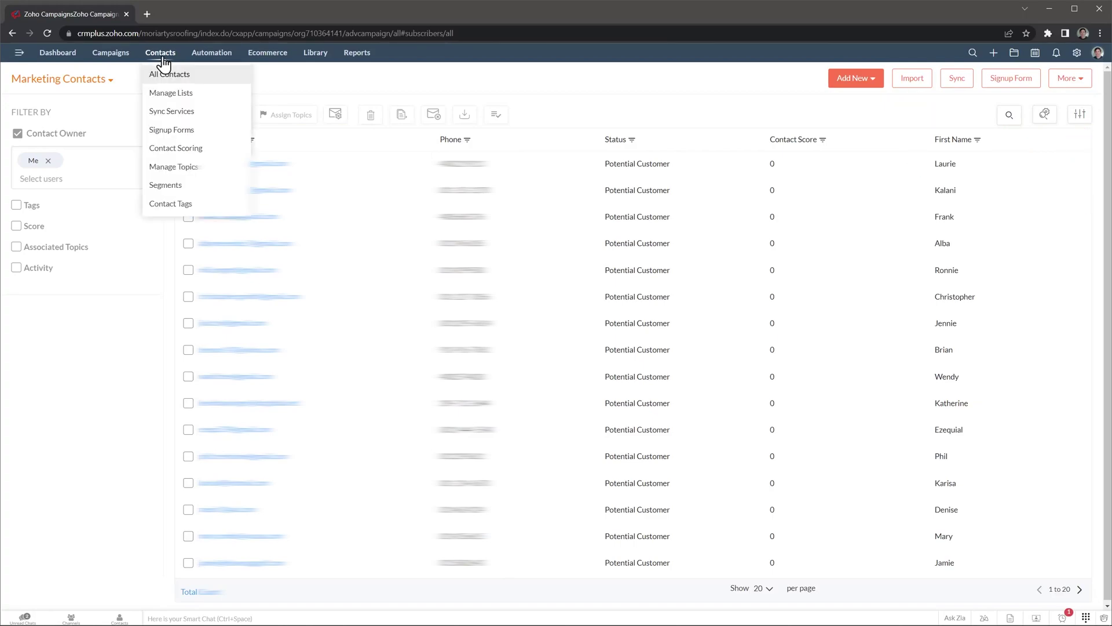
click(170, 94)
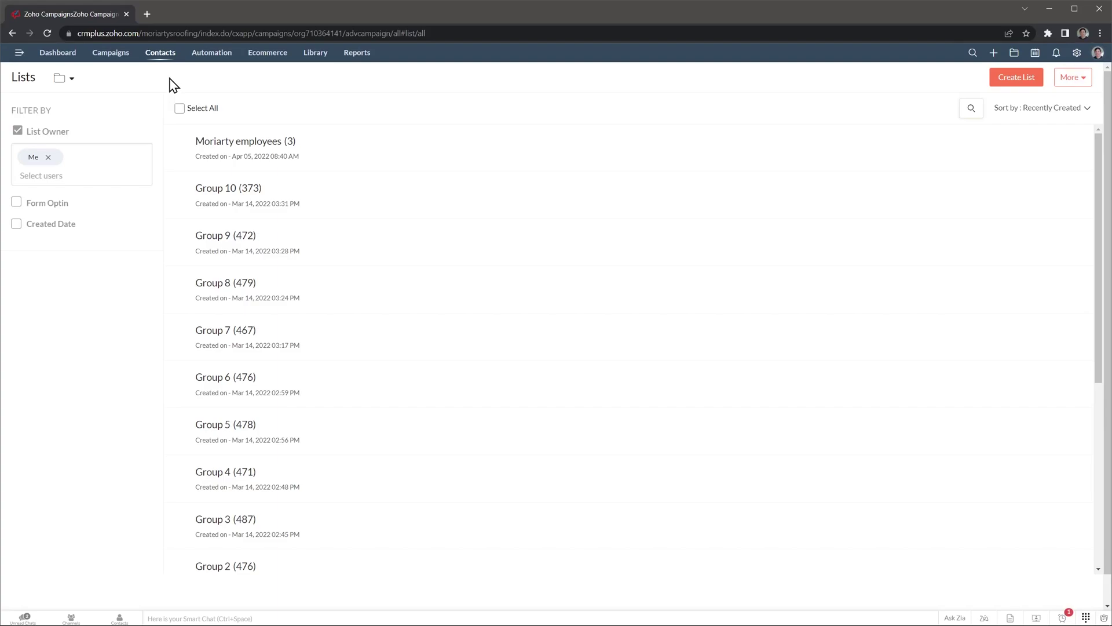
click(163, 56)
Open Sync Services and scroll through the connected services, including Zoho CRM
click(178, 111)
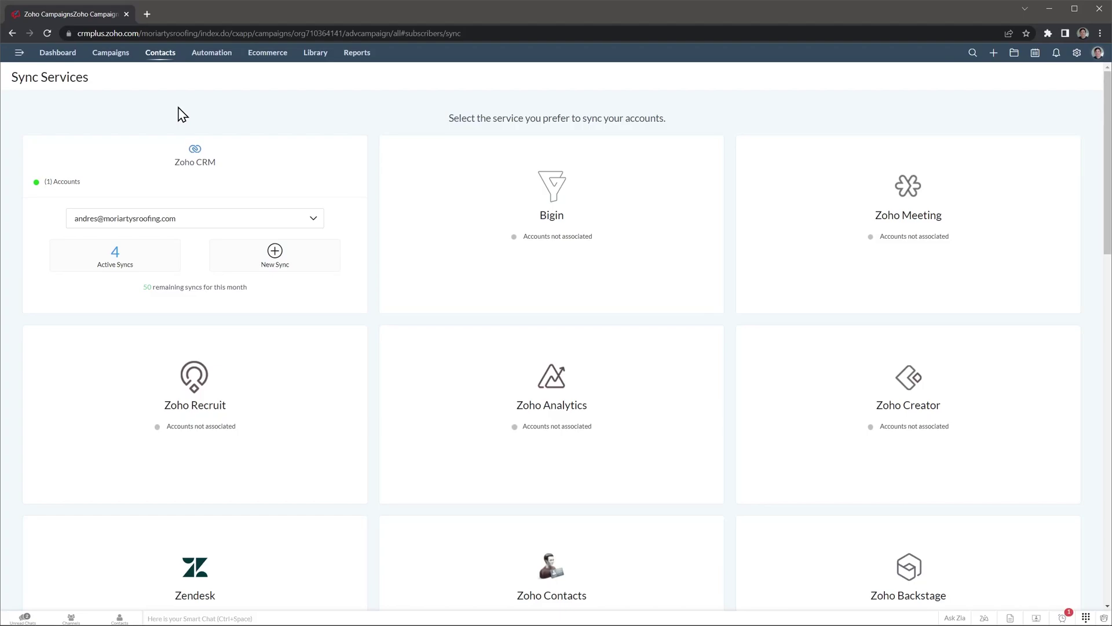
scroll(182, 115, down, 12)
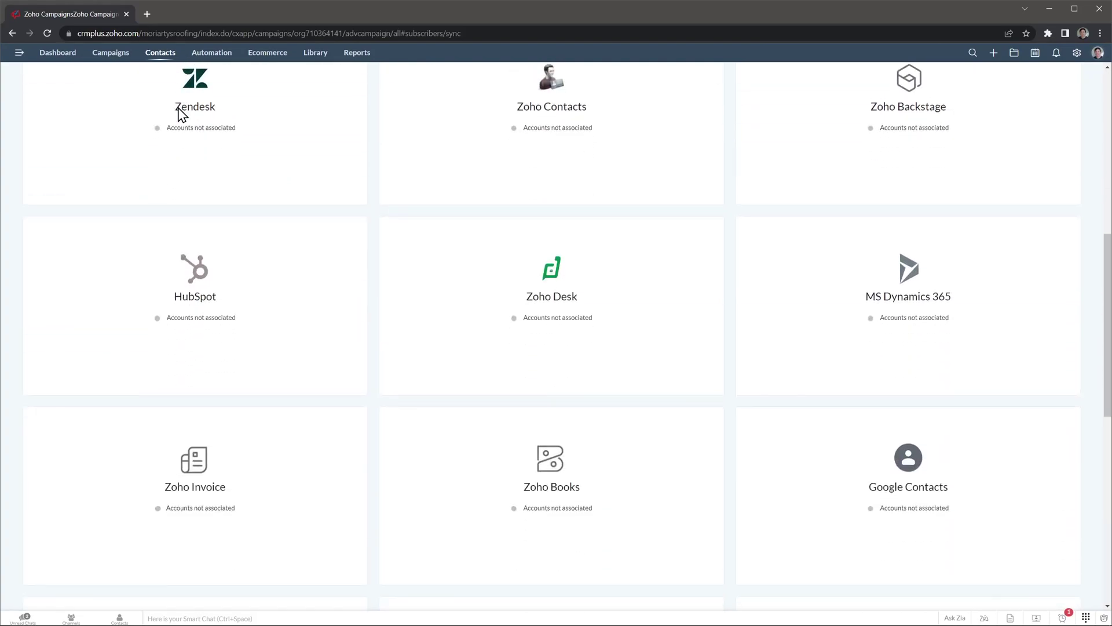
scroll(182, 114, down, 3)
scroll(182, 115, up, 10)
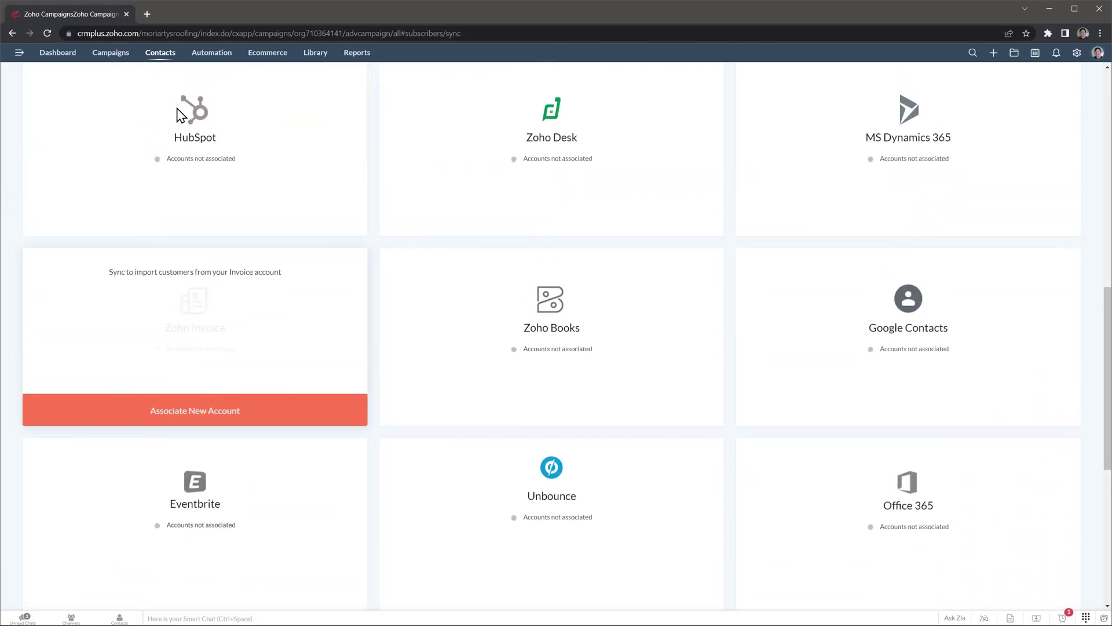
scroll(182, 115, up, 5)
Open Segments to list the saved contact segments like Engaged customers (owners)_Contacts
mouse_move(157, 55)
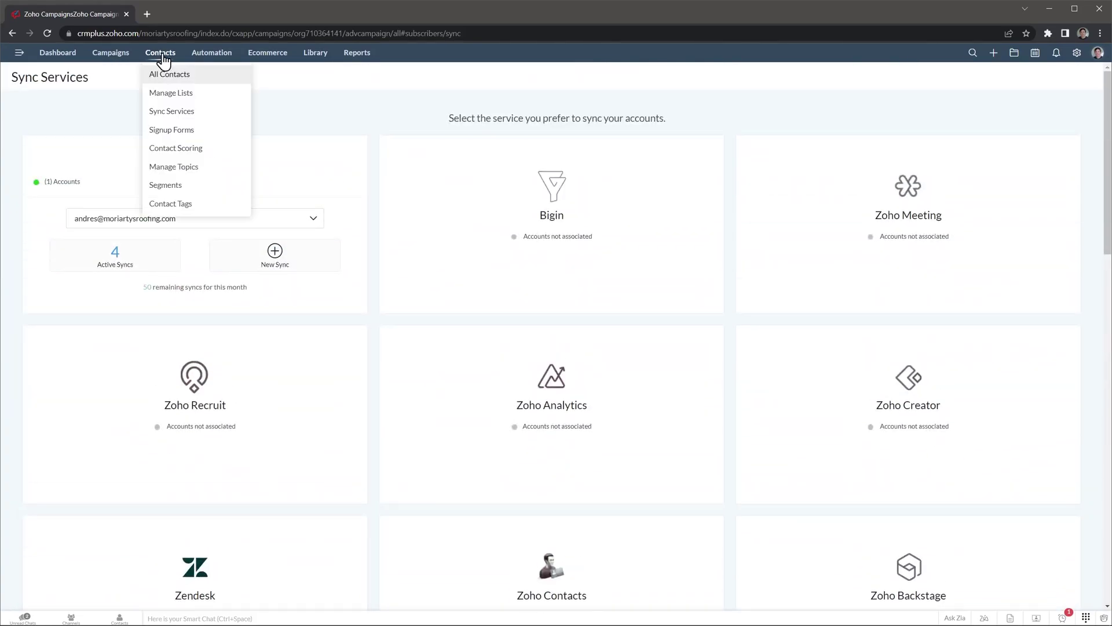
click(167, 185)
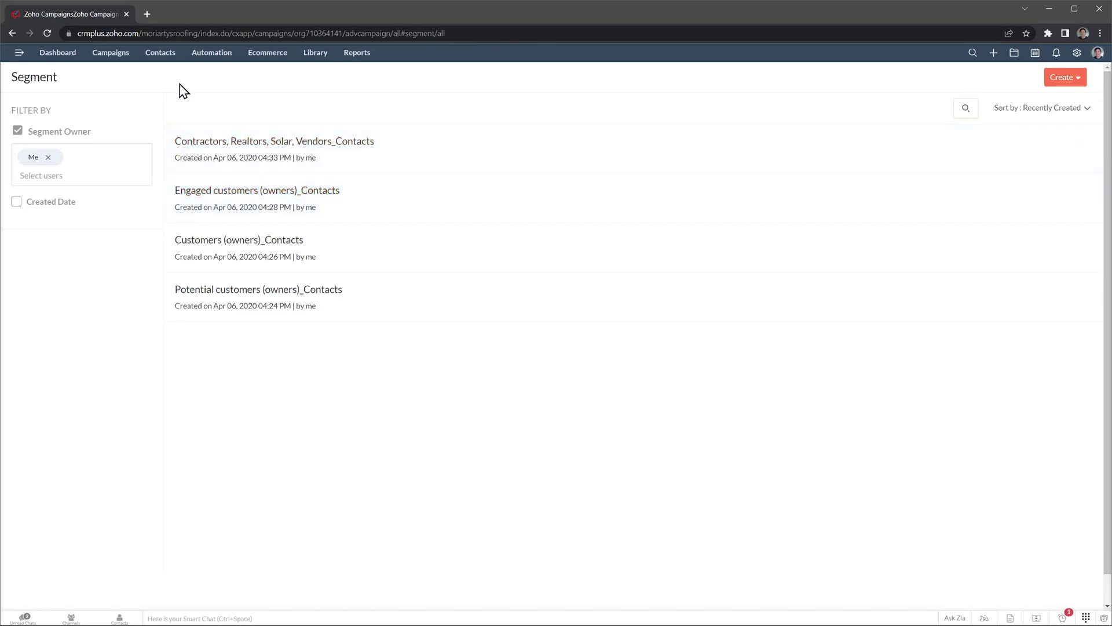
mouse_move(165, 61)
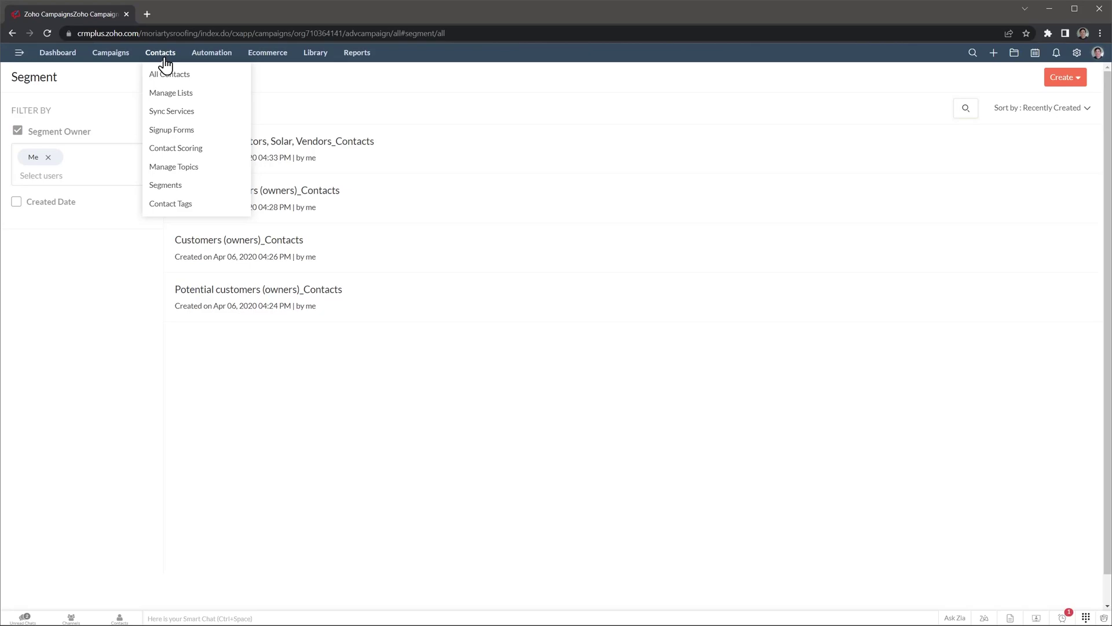
mouse_move(200, 62)
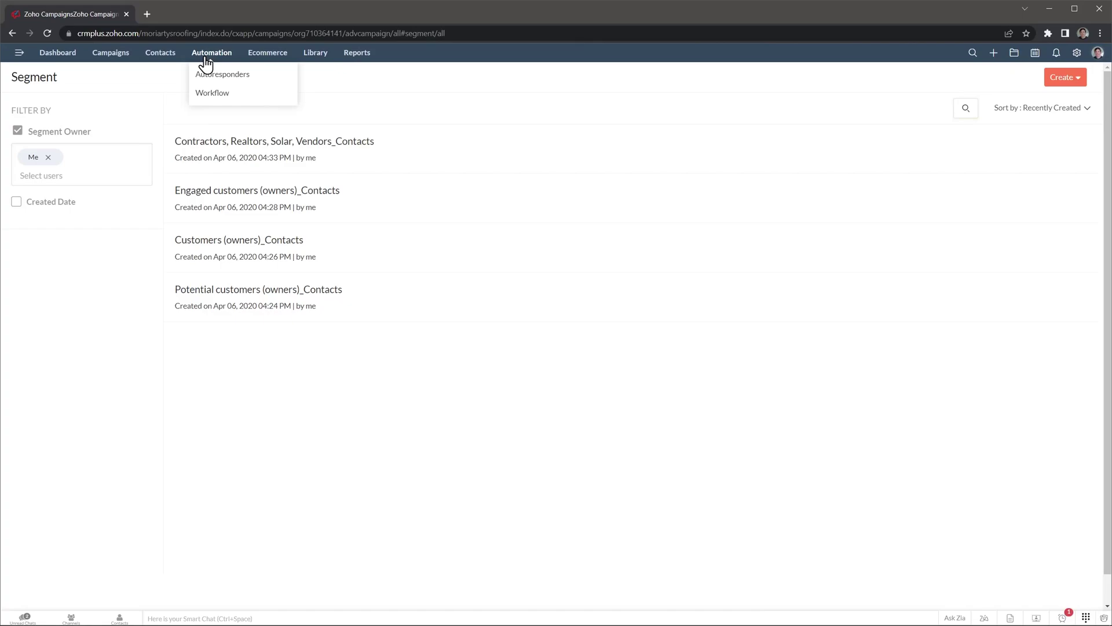
Check the empty Workflow list, then bring up the Ecommerce store-connection page
click(213, 94)
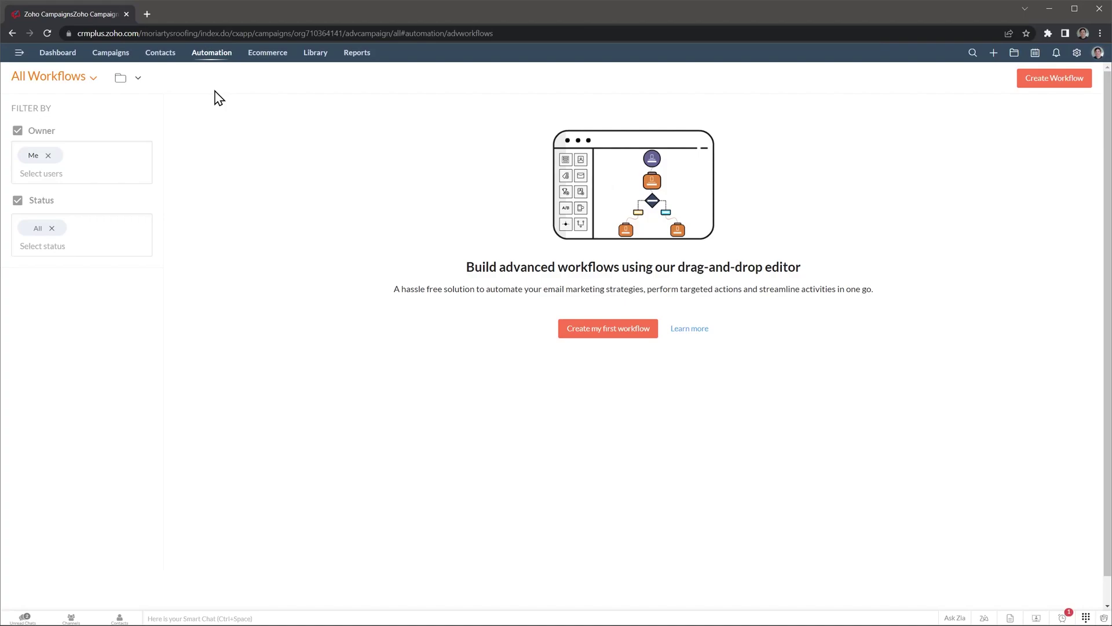
click(258, 60)
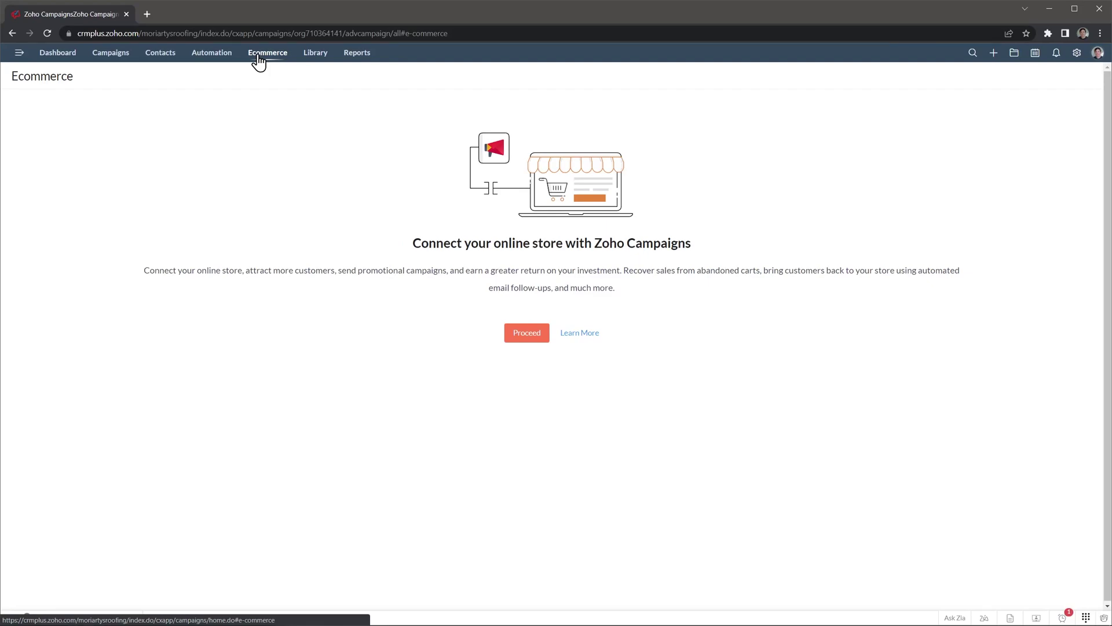
mouse_move(314, 59)
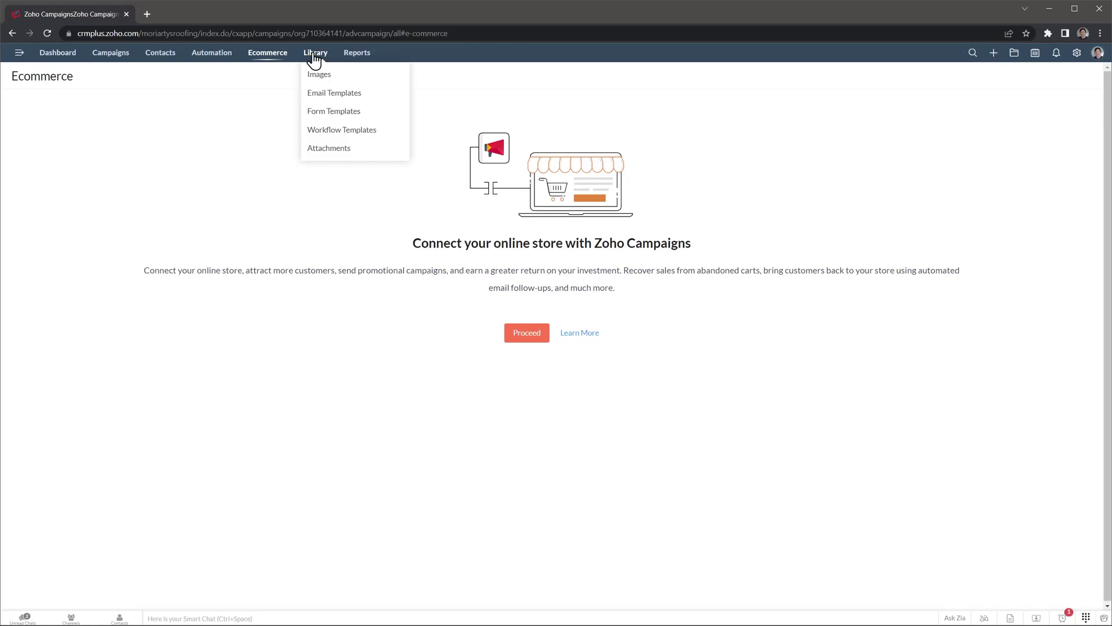
mouse_move(359, 60)
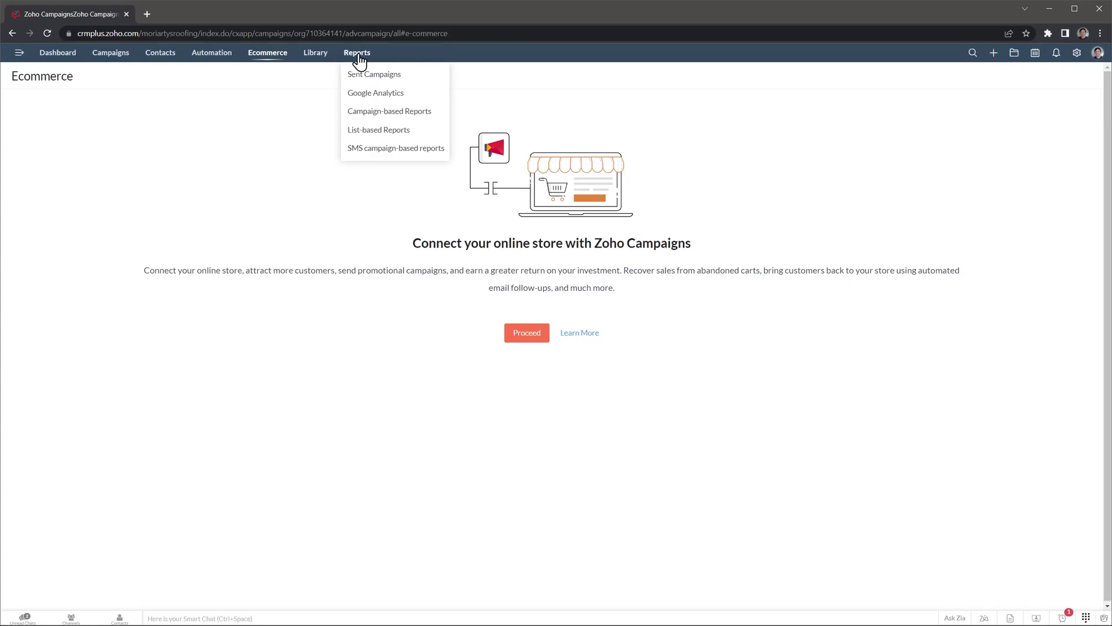
Open Settings via the gear icon to show General, Campaign Policy, Deliverability and Integration
click(1077, 53)
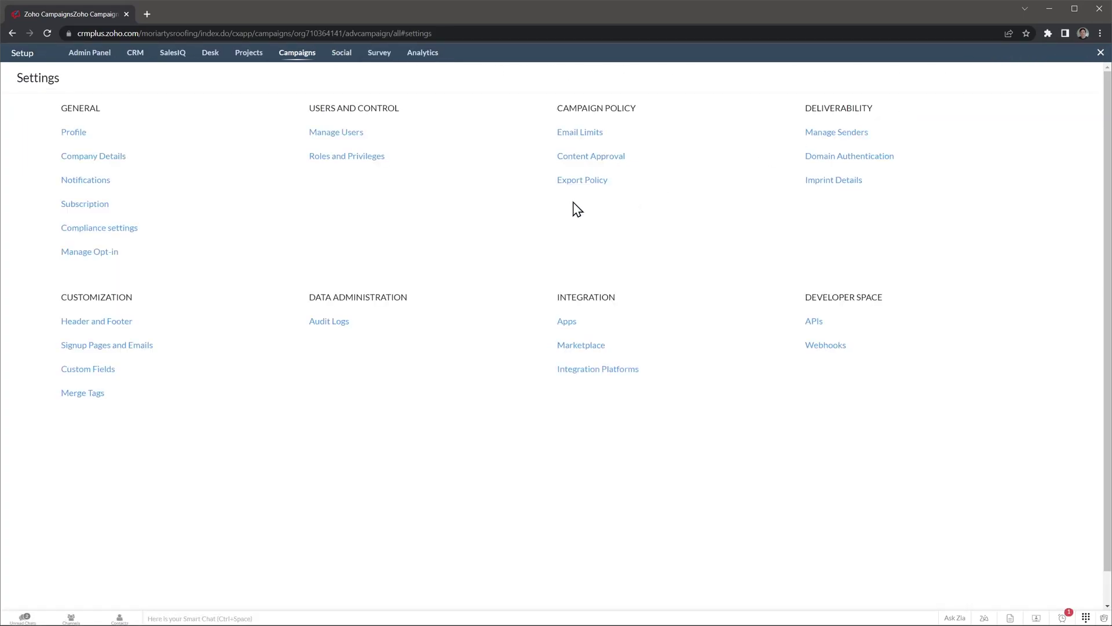